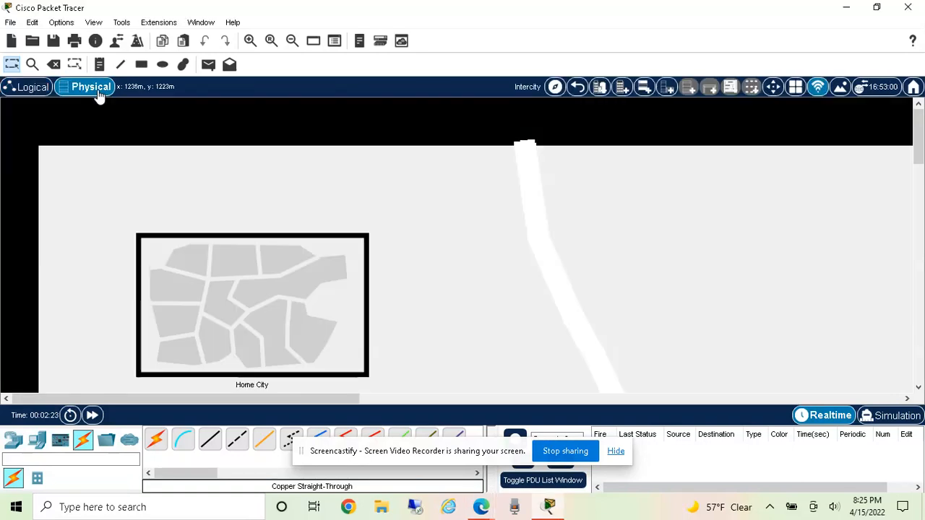
Step: Switch to the physical workspace and open the Corporate Office floor plan inside Home City
{"action": "left_click", "coordinate": [94, 87]}
{"action": "scroll", "coordinate": [305, 250], "scroll_direction": "down", "scroll_amount": 3}
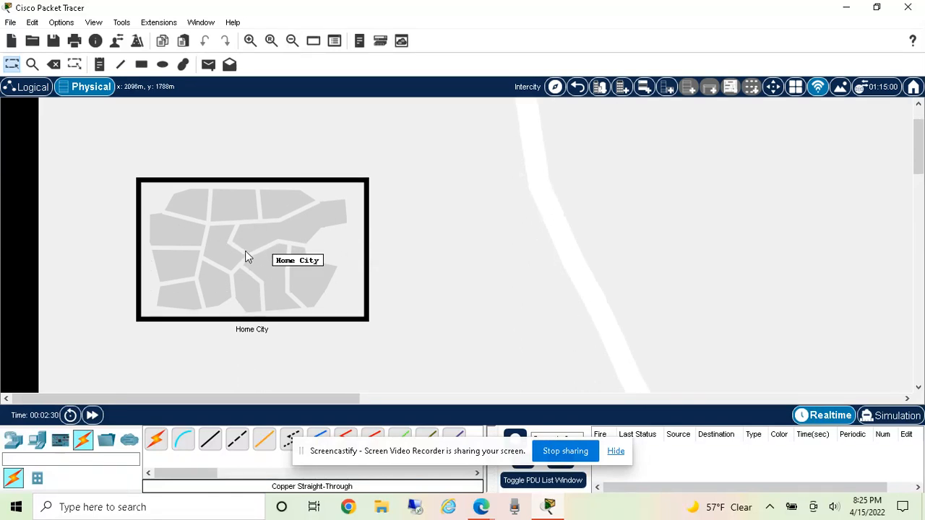
{"action": "left_click", "coordinate": [263, 263]}
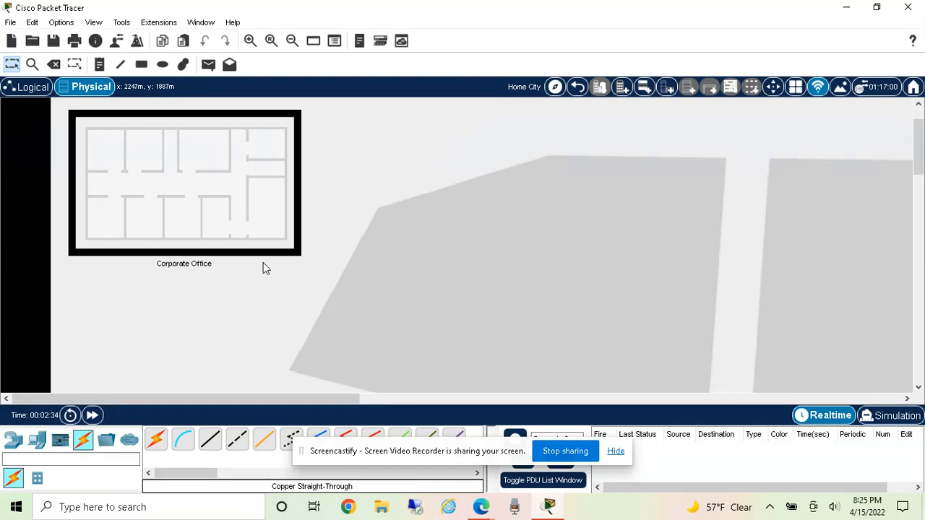
{"action": "left_click", "coordinate": [163, 185]}
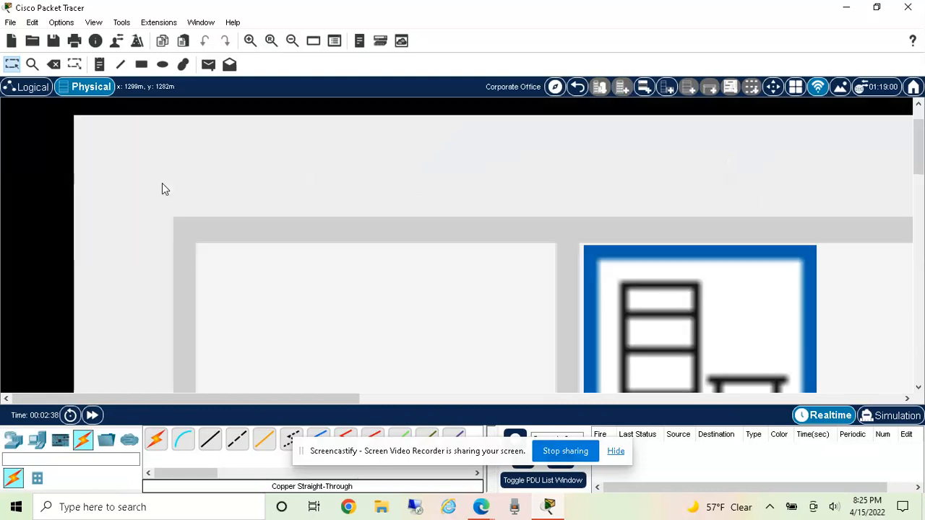
{"action": "left_click", "coordinate": [292, 41]}
{"action": "left_click", "coordinate": [292, 42]}
{"action": "left_click", "coordinate": [292, 41]}
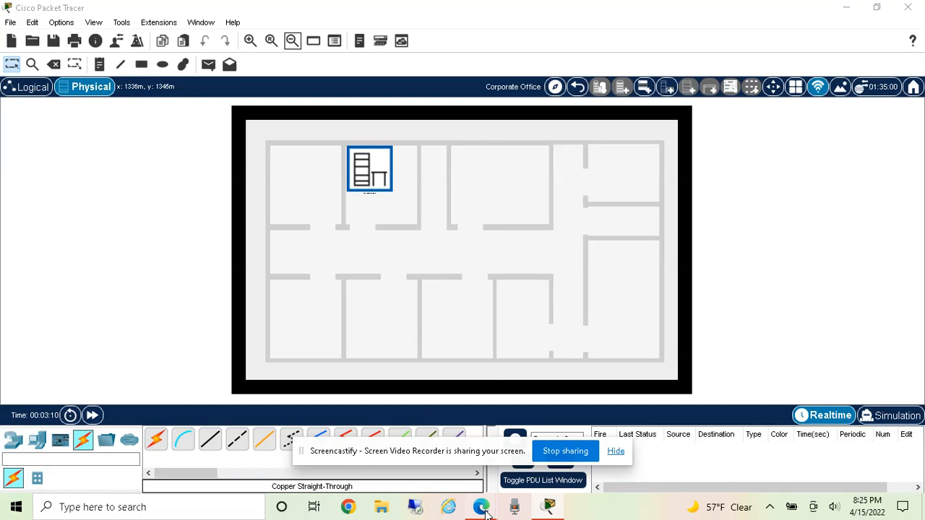
Step: Switch to the browser to review the network addressing activity's topology diagram, and return to Packet Tracer
{"action": "mouse_move", "coordinate": [485, 510]}
{"action": "left_click", "coordinate": [409, 452]}
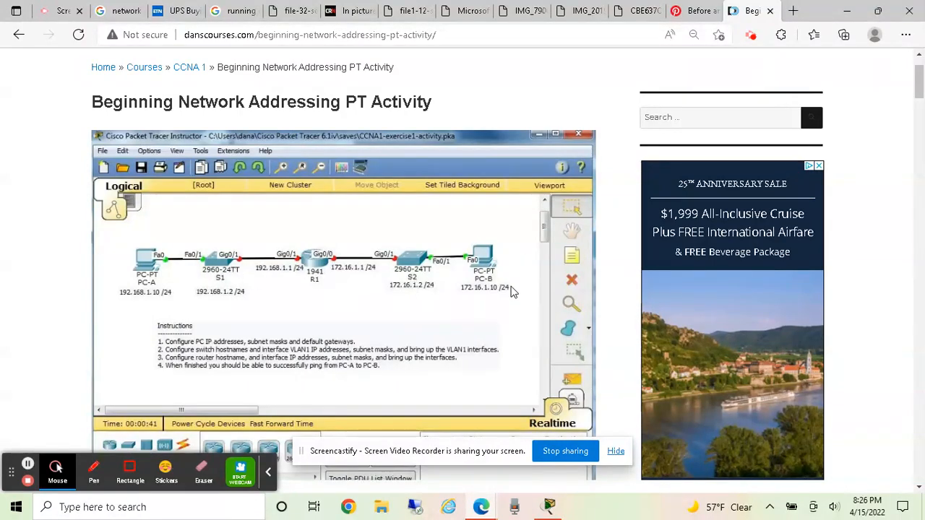
{"action": "left_click", "coordinate": [552, 510]}
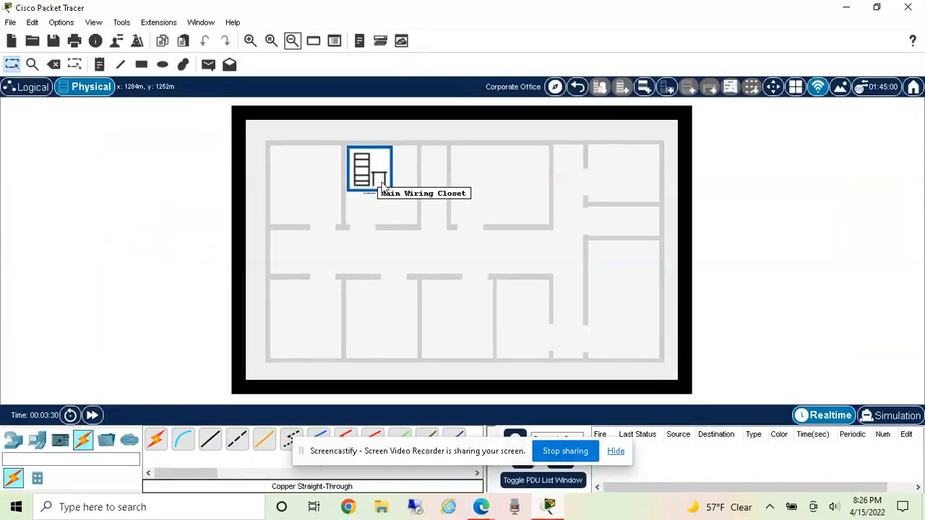
Step: Add a rack to the Main Wiring Closet and mount a 1941 router in it
{"action": "left_click", "coordinate": [374, 179]}
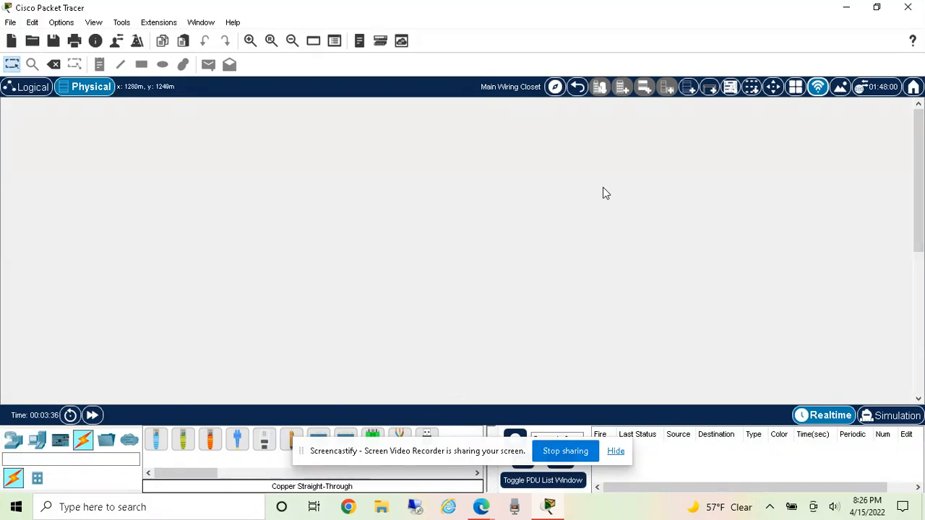
{"action": "left_click", "coordinate": [687, 89]}
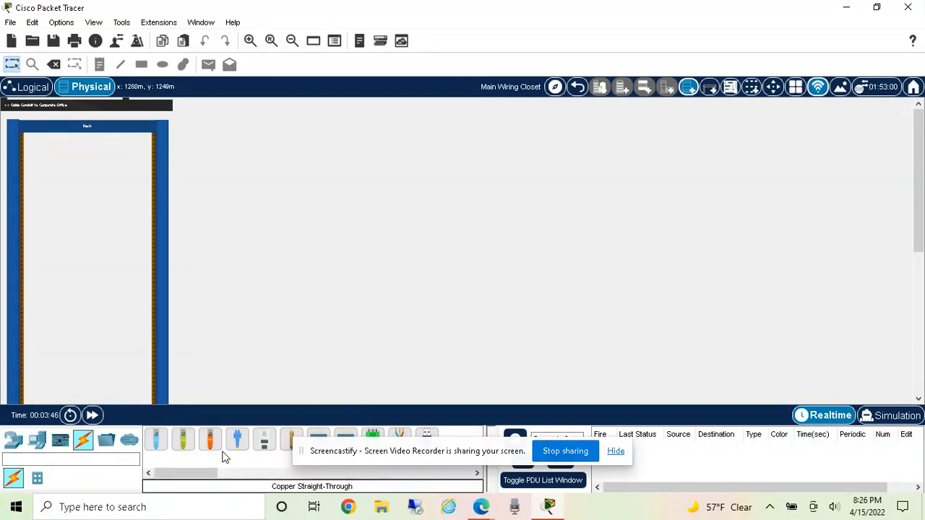
{"action": "left_click", "coordinate": [12, 440]}
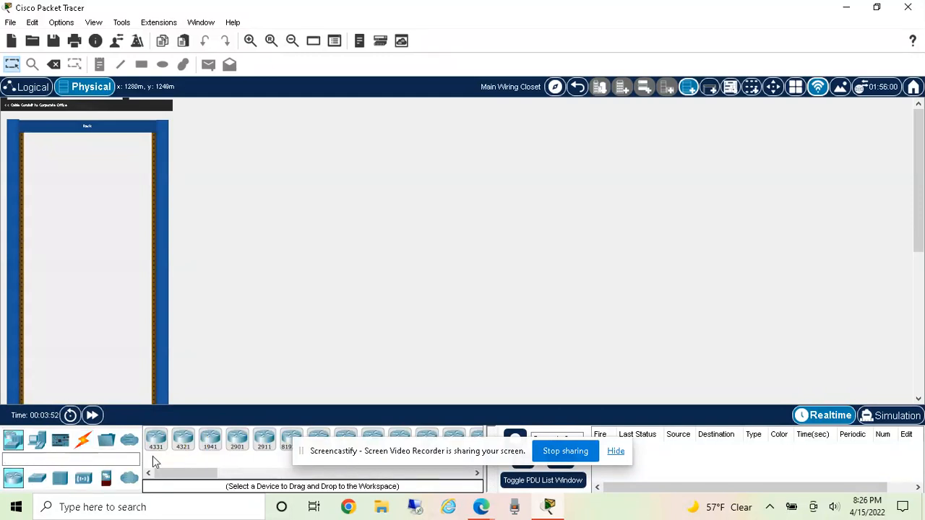
{"action": "left_click", "coordinate": [218, 444]}
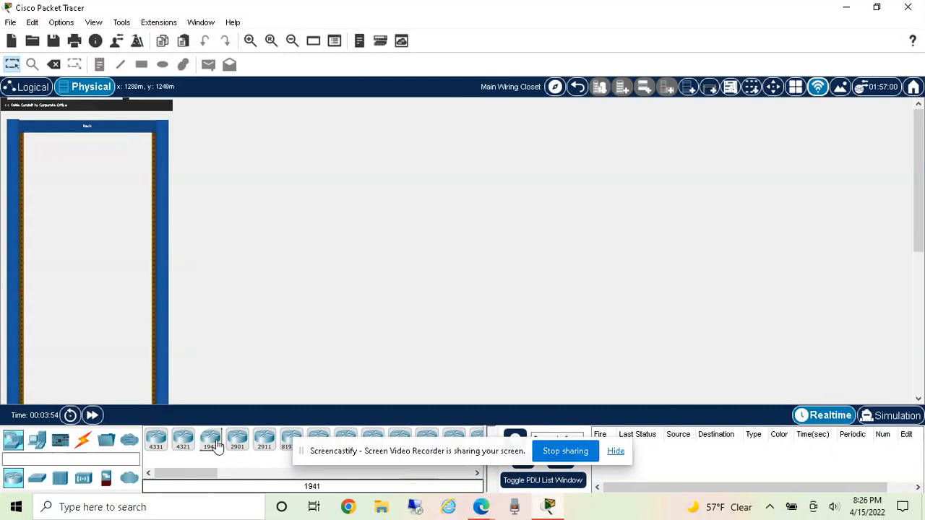
{"action": "left_click", "coordinate": [206, 442]}
{"action": "left_click", "coordinate": [53, 261]}
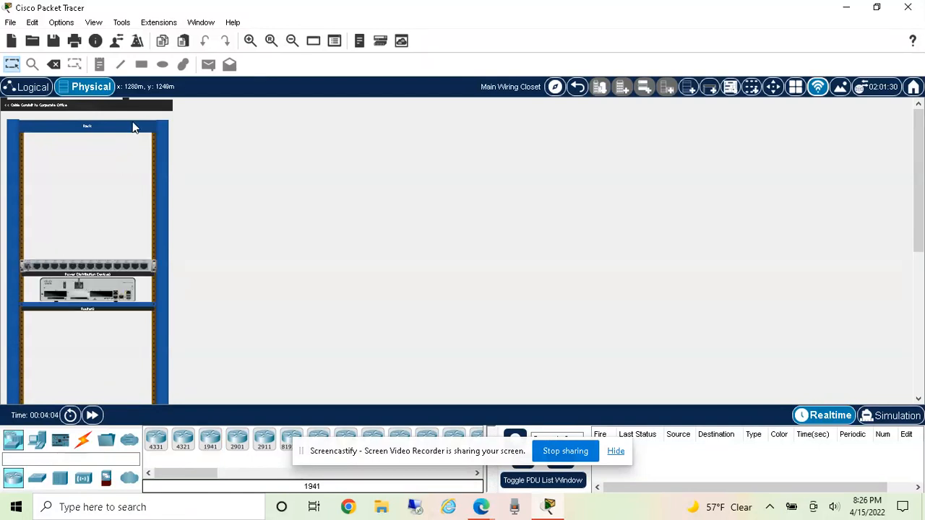
Step: Move the power distribution device up to the highest slot of the rack
{"action": "left_click", "coordinate": [249, 42]}
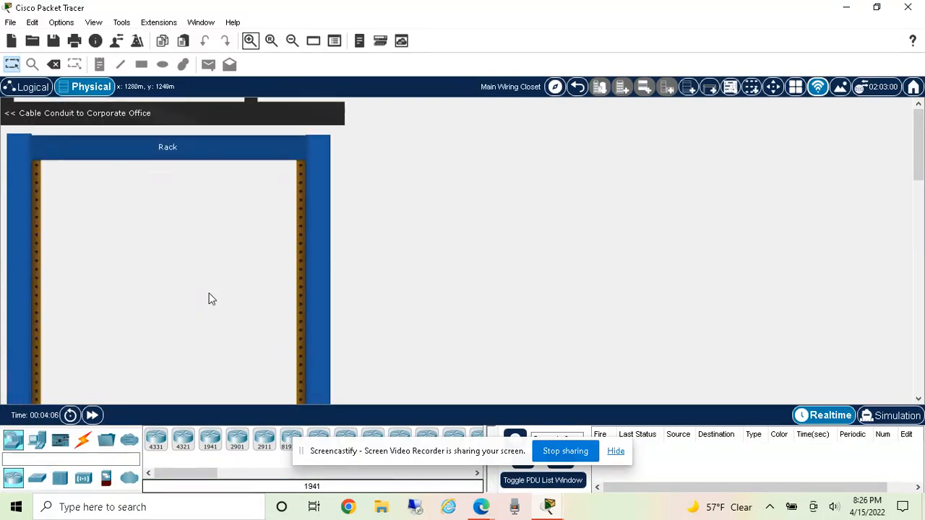
{"action": "scroll", "coordinate": [209, 292], "scroll_direction": "down", "scroll_amount": 3}
{"action": "left_click_drag", "start_coordinate": [208, 293], "coordinate": [196, 204]}
{"action": "left_click_drag", "start_coordinate": [193, 260], "coordinate": [194, 144]}
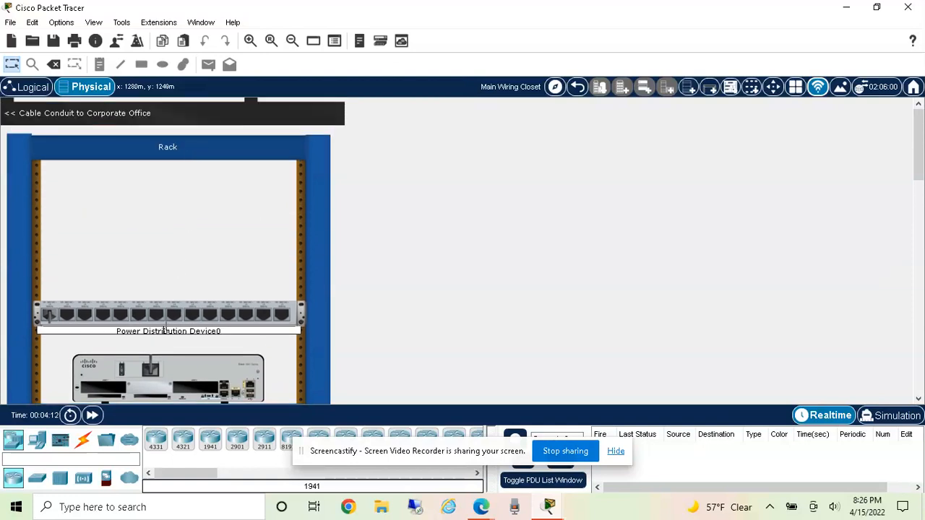
{"action": "left_click_drag", "start_coordinate": [166, 315], "coordinate": [168, 183]}
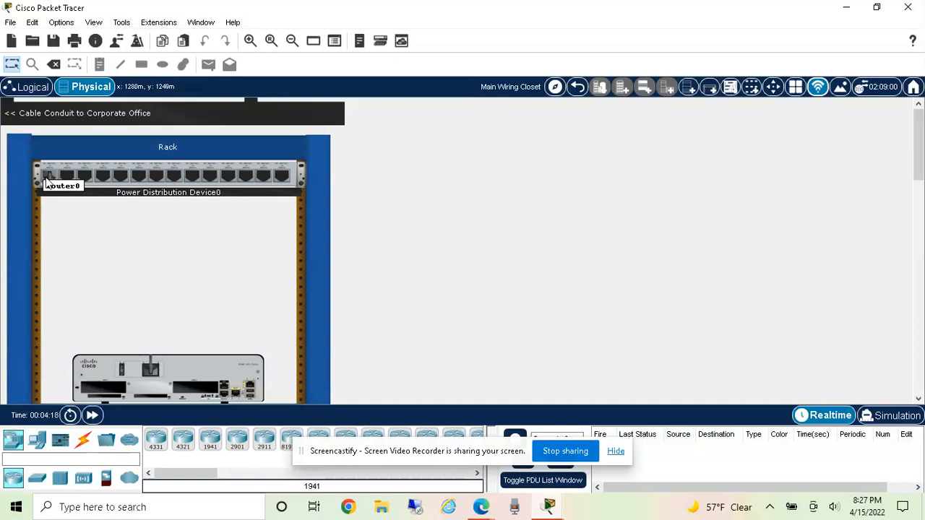
Step: Check the topology diagram in the browser for the required switch model, and return to the rack in Packet Tracer
{"action": "scroll", "coordinate": [164, 263], "scroll_direction": "down", "scroll_amount": 2}
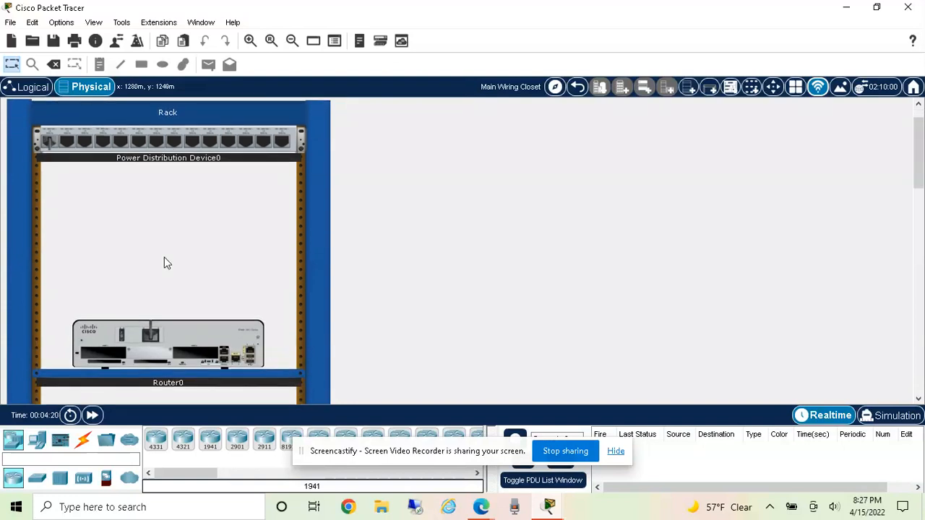
{"action": "left_click", "coordinate": [38, 480]}
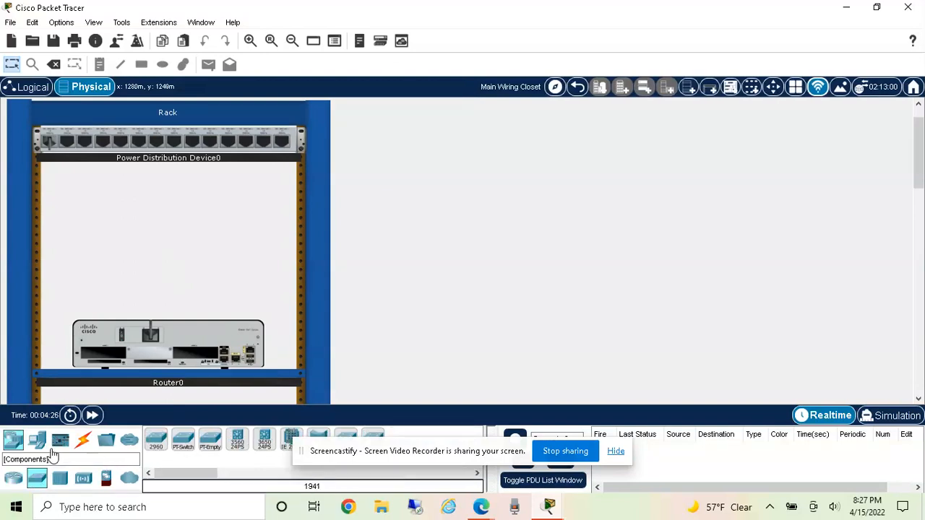
{"action": "left_click", "coordinate": [12, 480]}
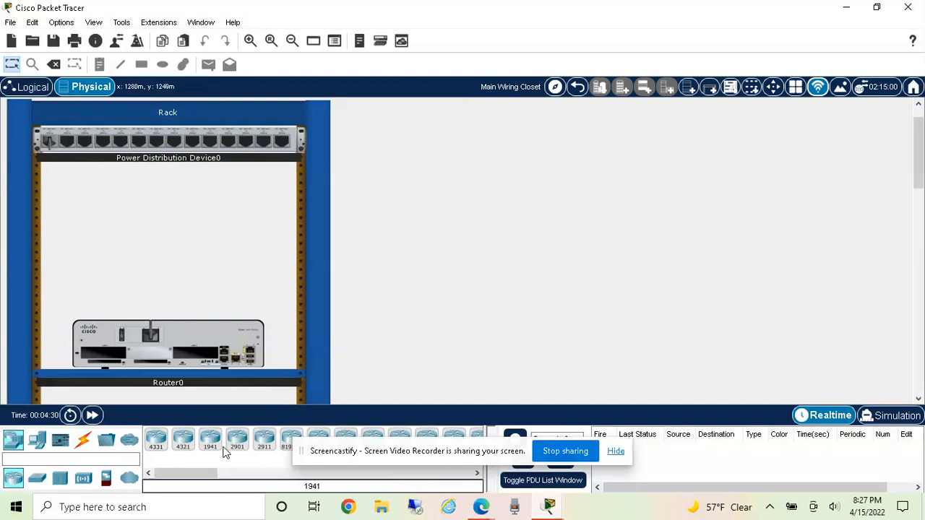
{"action": "left_click", "coordinate": [480, 507]}
{"action": "left_click", "coordinate": [432, 445]}
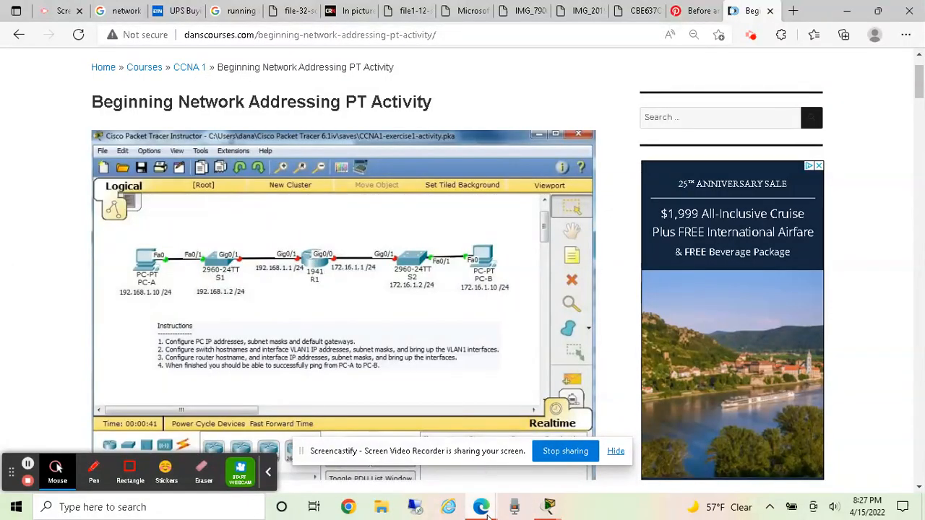
{"action": "left_click", "coordinate": [549, 506]}
{"action": "left_click", "coordinate": [528, 454]}
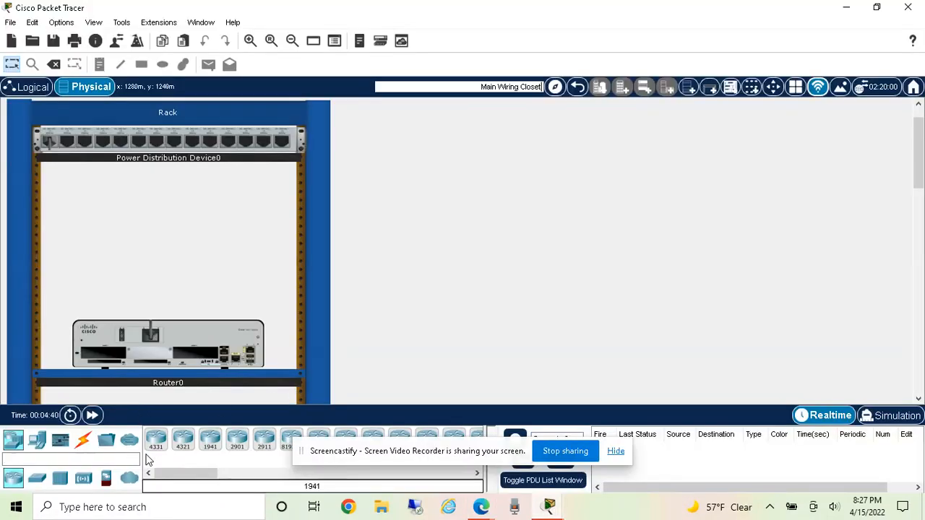
Step: Mount a 2960 switch in the rack and position it just above the router
{"action": "left_click", "coordinate": [39, 480]}
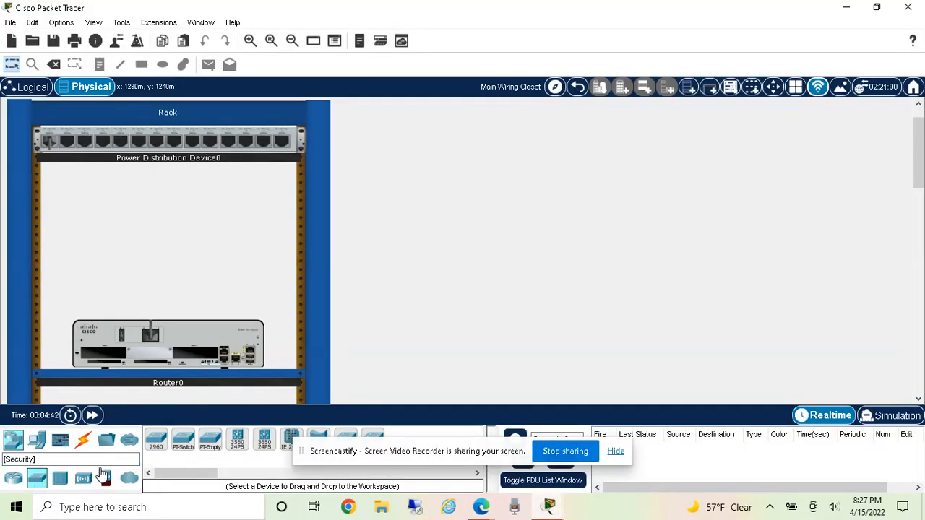
{"action": "left_click", "coordinate": [155, 445]}
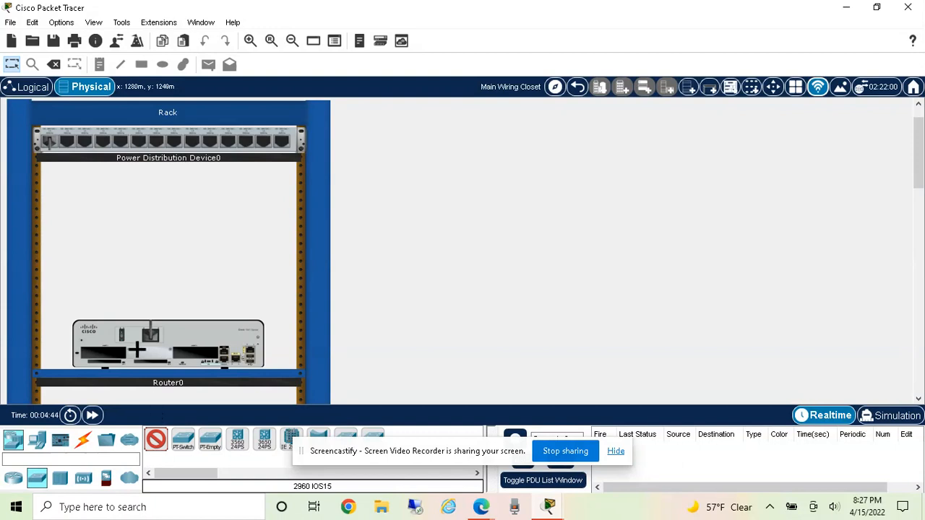
{"action": "left_click", "coordinate": [87, 290]}
{"action": "scroll", "coordinate": [186, 308], "scroll_direction": "down", "scroll_amount": 3}
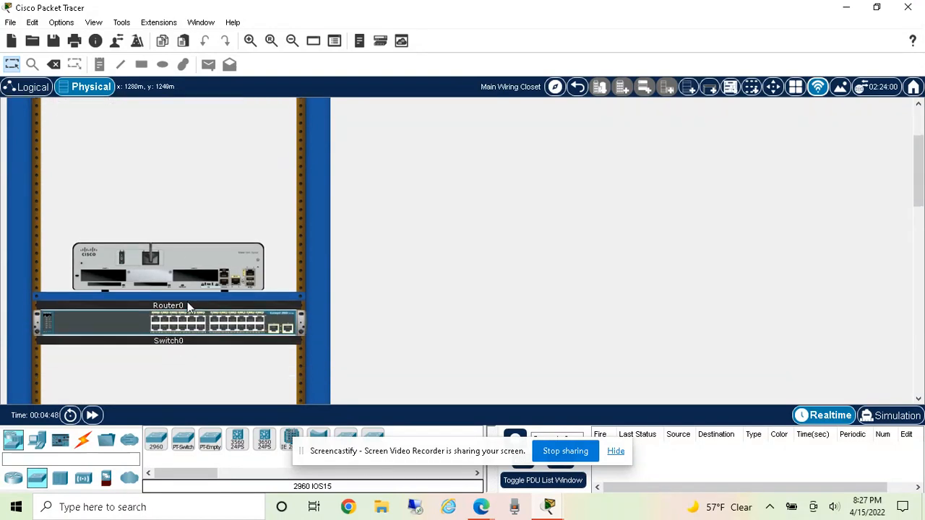
{"action": "left_click_drag", "start_coordinate": [181, 326], "coordinate": [163, 204]}
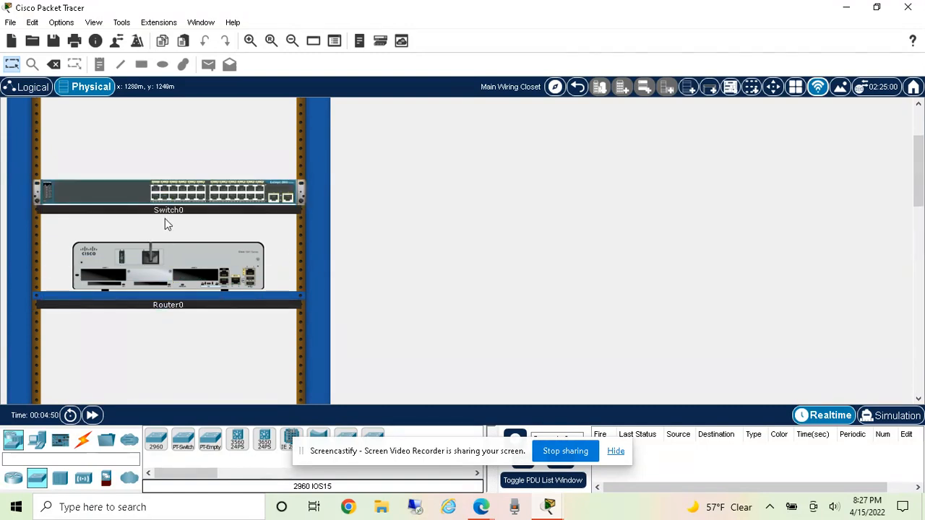
{"action": "left_click_drag", "start_coordinate": [112, 187], "coordinate": [113, 220]}
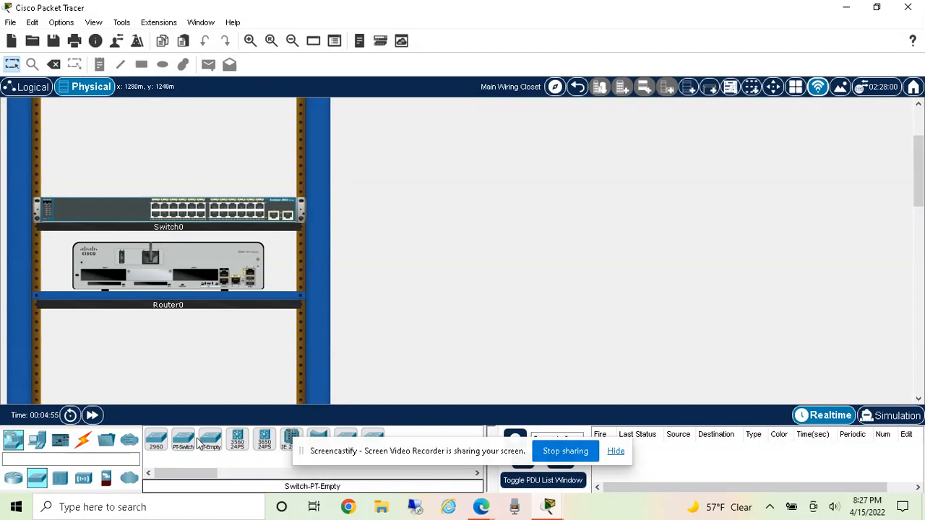
Step: Mount a second 2960 switch and position it above the first switch in the rack
{"action": "left_click_drag", "start_coordinate": [155, 439], "coordinate": [108, 171]}
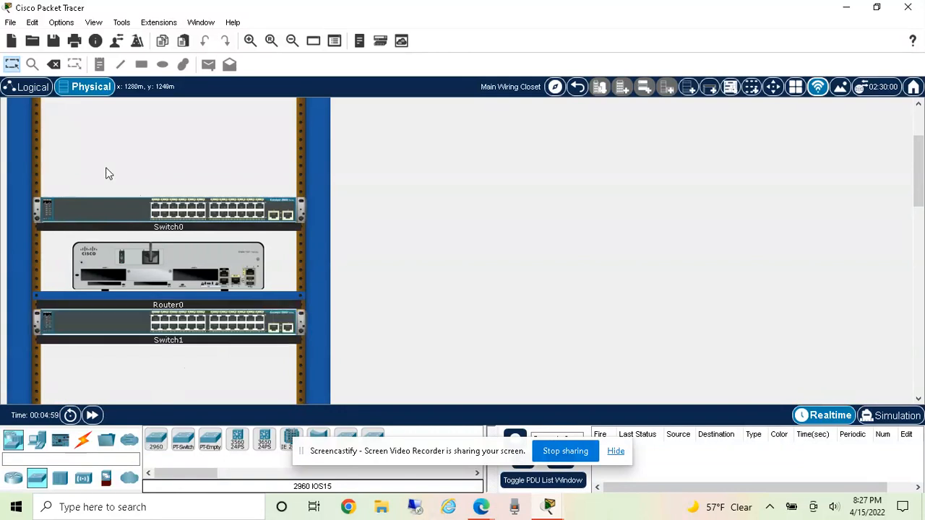
{"action": "left_click_drag", "start_coordinate": [95, 328], "coordinate": [93, 180]}
{"action": "scroll", "coordinate": [365, 175], "scroll_direction": "up", "scroll_amount": 3}
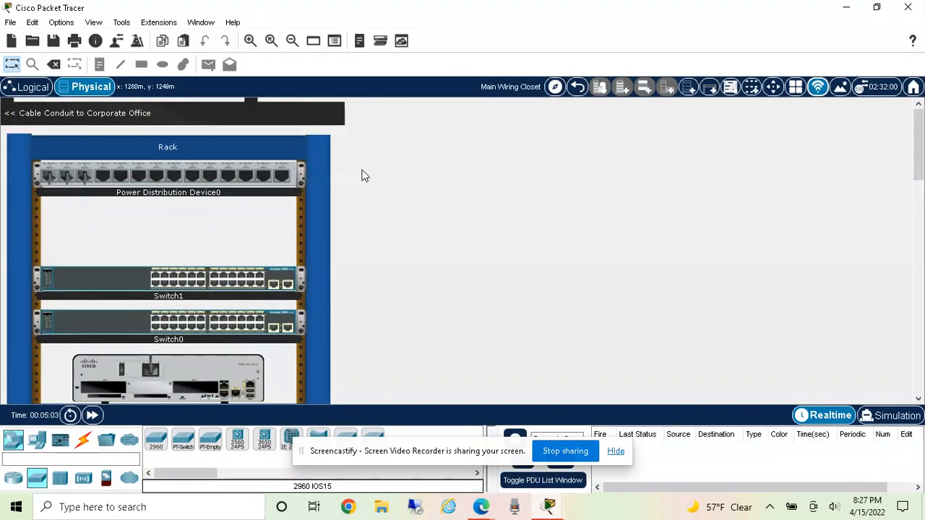
{"action": "scroll", "coordinate": [365, 175], "scroll_direction": "down", "scroll_amount": 1}
{"action": "scroll", "coordinate": [365, 176], "scroll_direction": "up", "scroll_amount": 1}
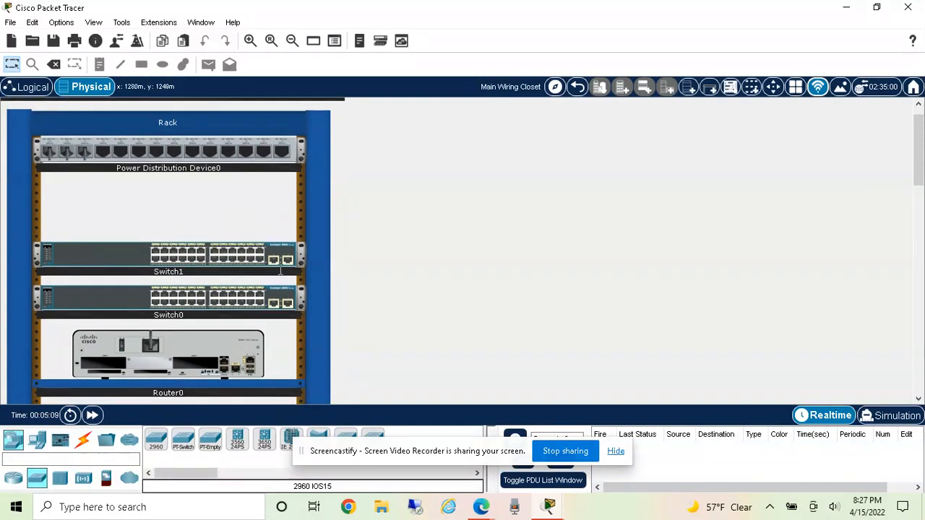
{"action": "scroll", "coordinate": [254, 274], "scroll_direction": "down", "scroll_amount": 3}
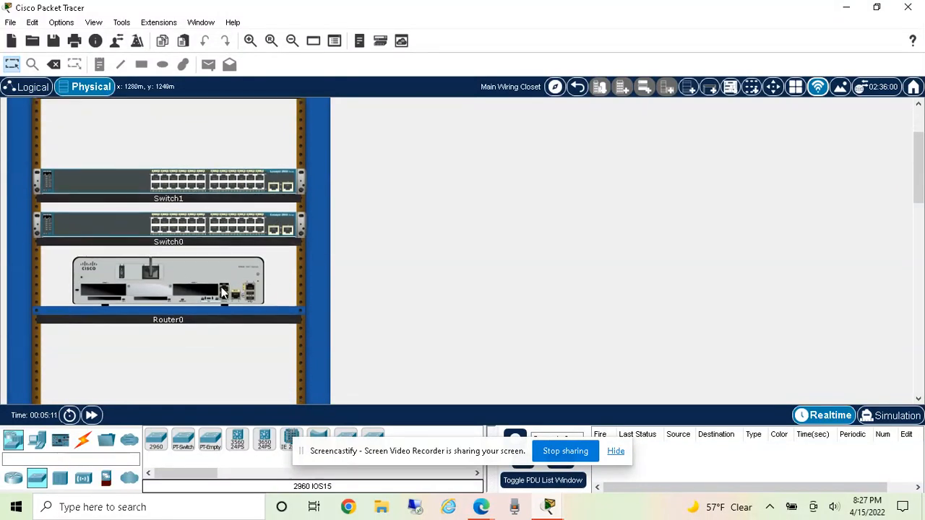
{"action": "scroll", "coordinate": [235, 344], "scroll_direction": "up", "scroll_amount": 4}
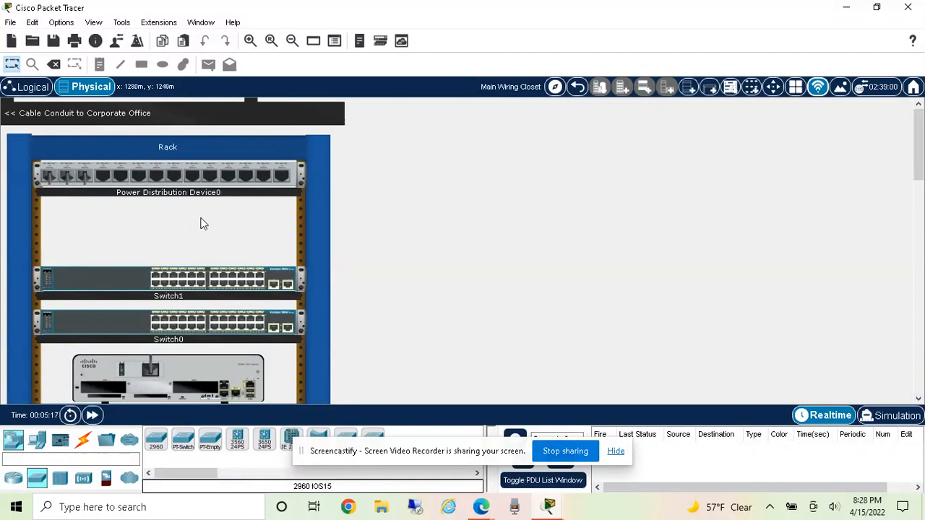
Step: Add a copper patch panel to the rack and position it just below the power distribution device
{"action": "left_click", "coordinate": [86, 440]}
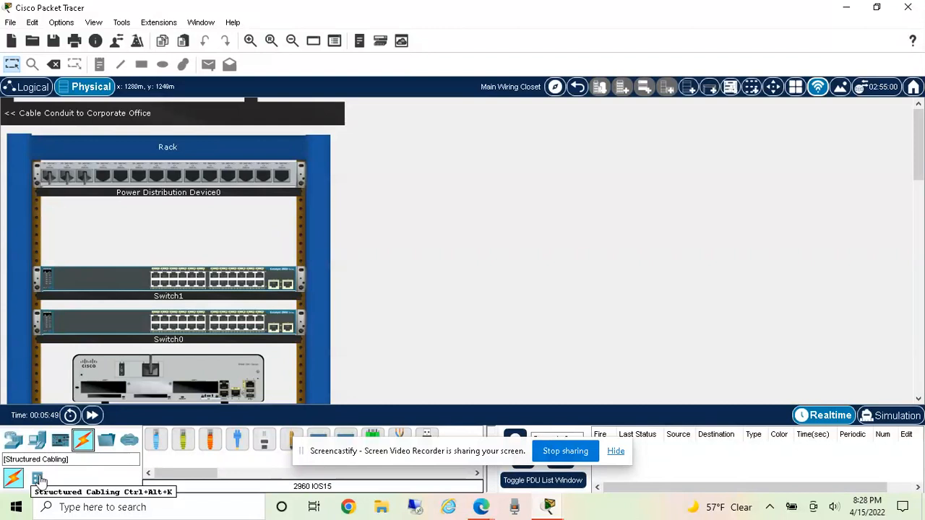
{"action": "left_click", "coordinate": [40, 480]}
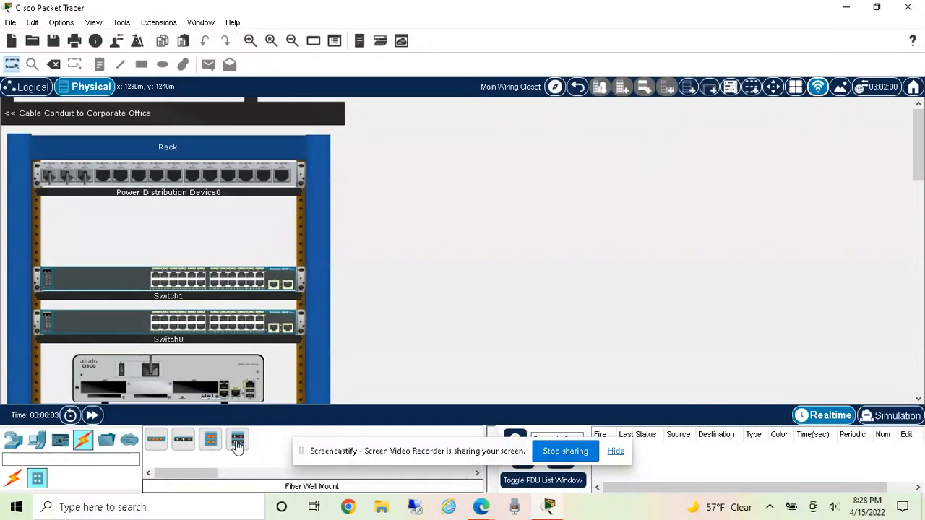
{"action": "left_click", "coordinate": [158, 440]}
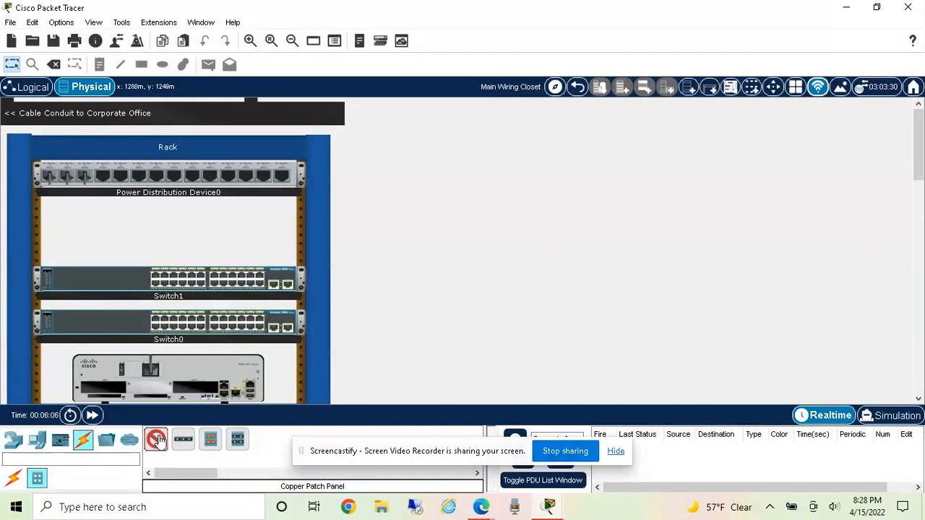
{"action": "left_click", "coordinate": [80, 220]}
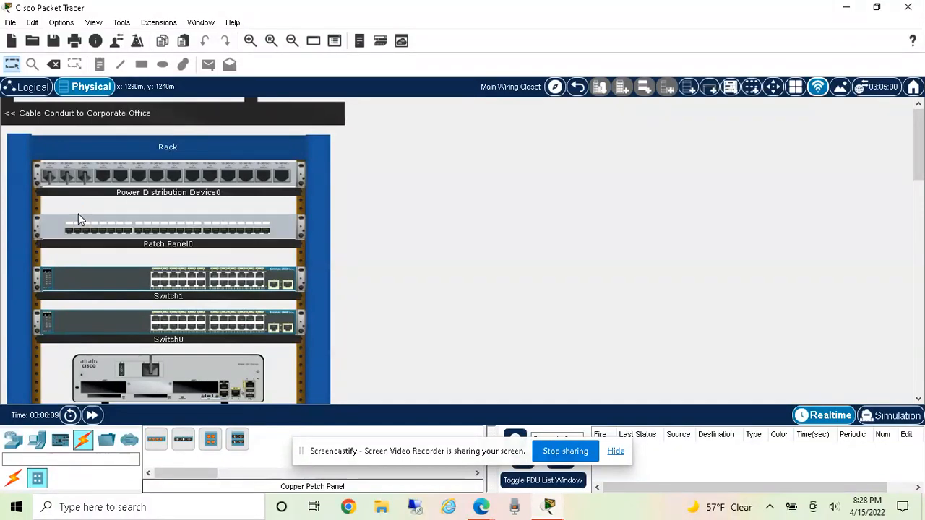
{"action": "left_click_drag", "start_coordinate": [103, 229], "coordinate": [105, 220]}
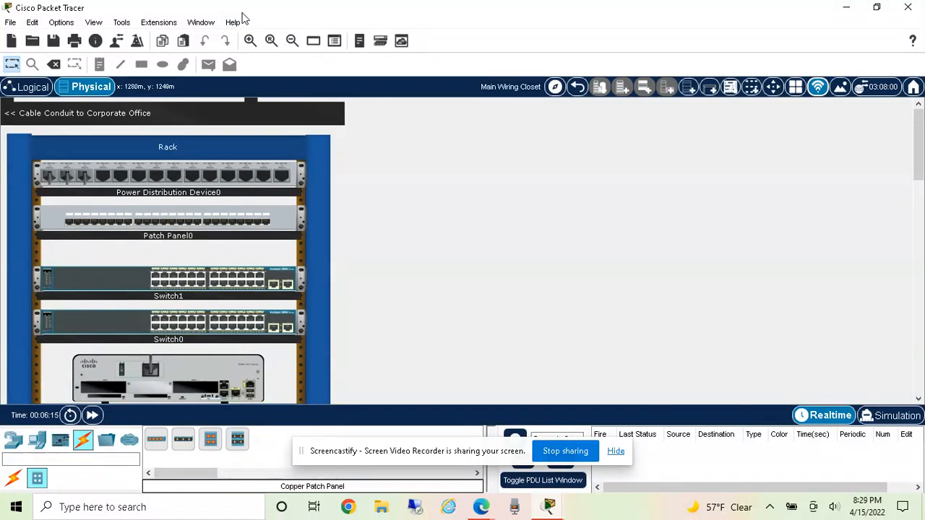
{"action": "left_click", "coordinate": [250, 40]}
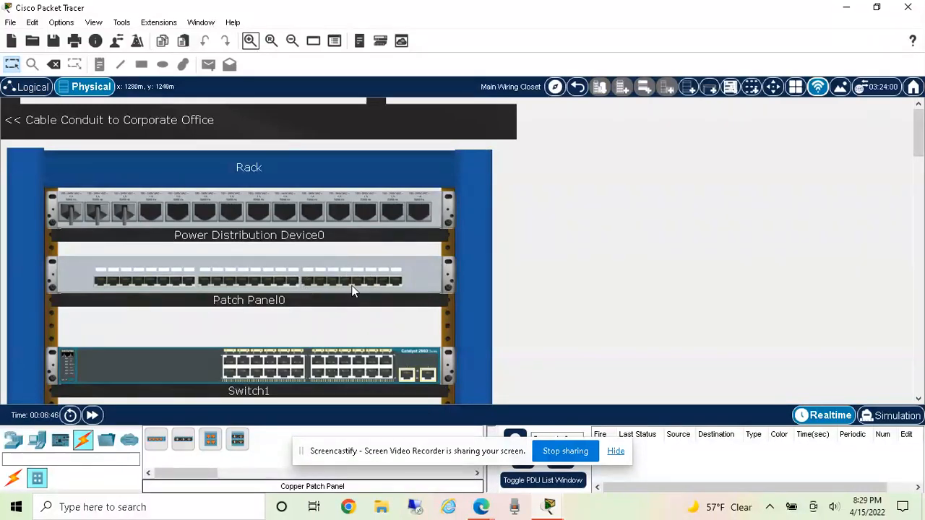
{"action": "scroll", "coordinate": [496, 310], "scroll_direction": "down", "scroll_amount": 5}
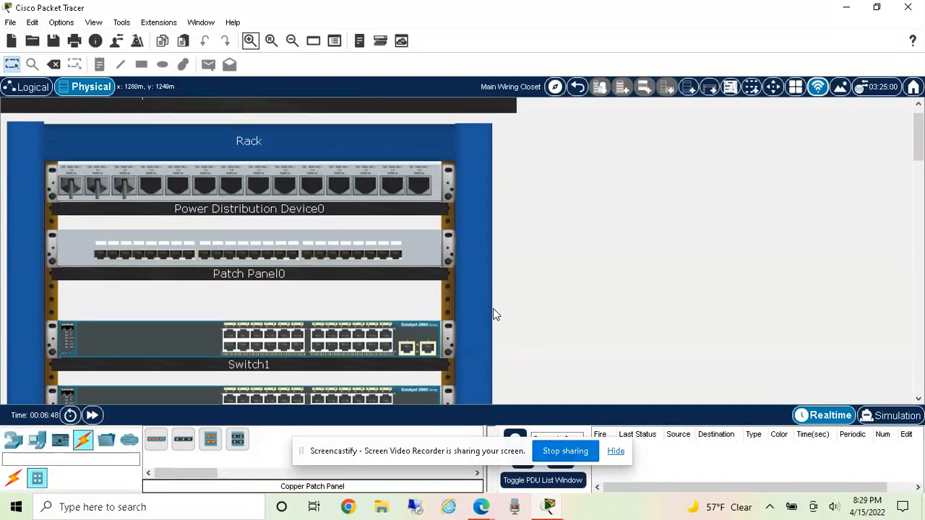
{"action": "scroll", "coordinate": [496, 314], "scroll_direction": "down", "scroll_amount": 3}
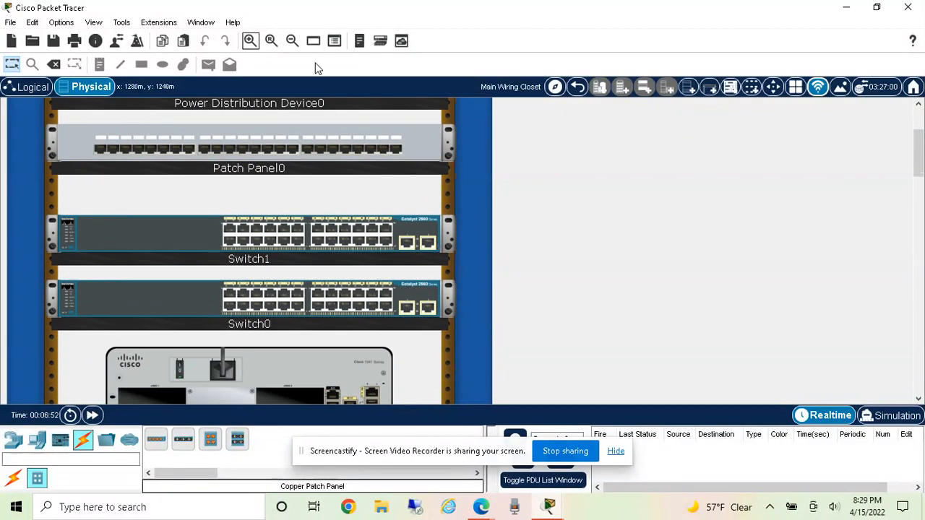
{"action": "left_click", "coordinate": [291, 40]}
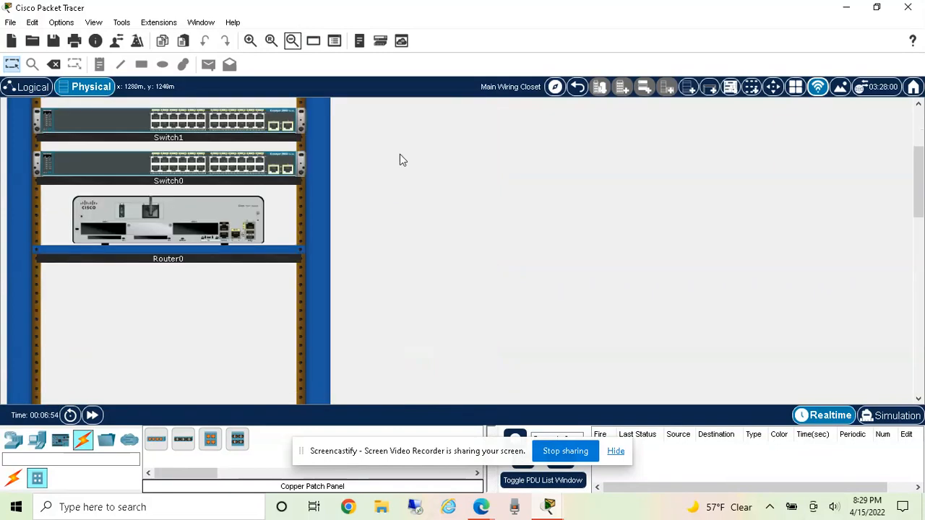